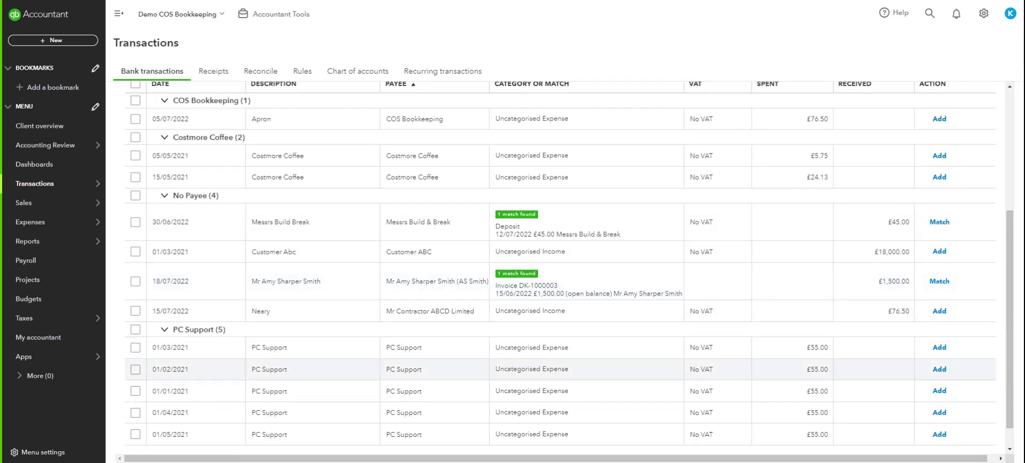
- Categorise the PC Support transaction dated 01/03/2021 to the Subscriptions account
{"action": "scroll", "coordinate": [351, 293], "scroll_direction": "up", "scroll_amount": 3}
{"action": "scroll", "coordinate": [352, 292], "scroll_direction": "down", "scroll_amount": 3}
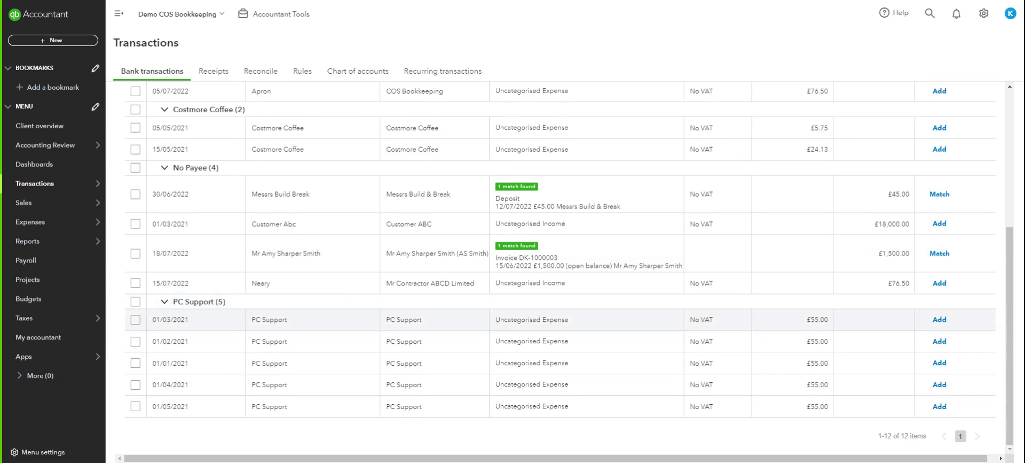
{"action": "scroll", "coordinate": [355, 331], "scroll_direction": "up", "scroll_amount": 3}
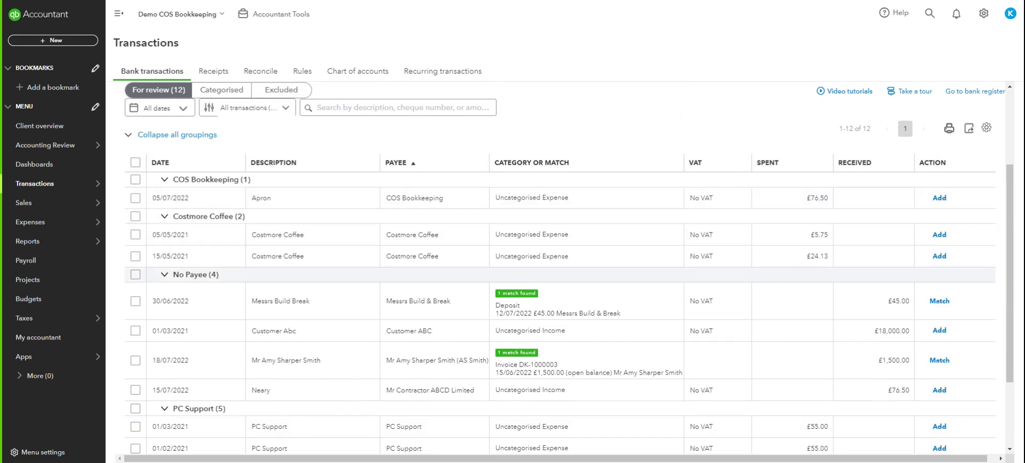
{"action": "scroll", "coordinate": [403, 283], "scroll_direction": "down", "scroll_amount": 3}
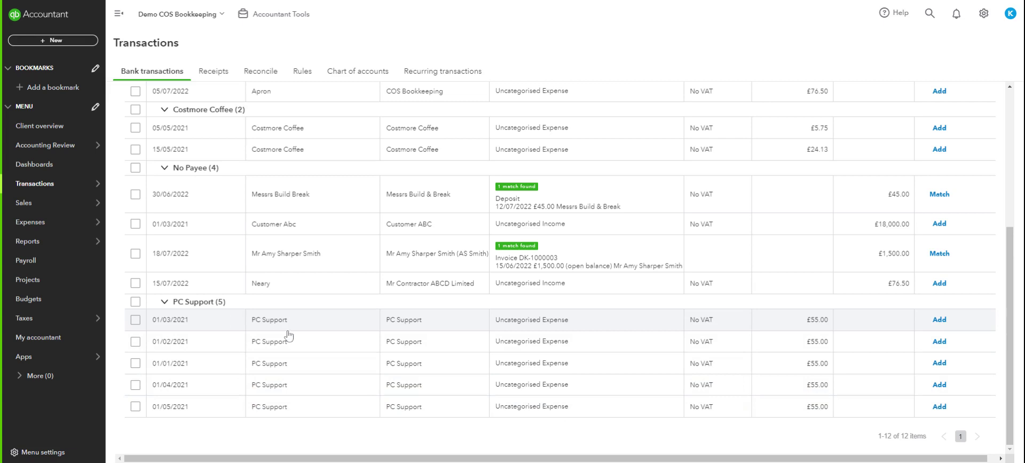
{"action": "left_click", "coordinate": [367, 325]}
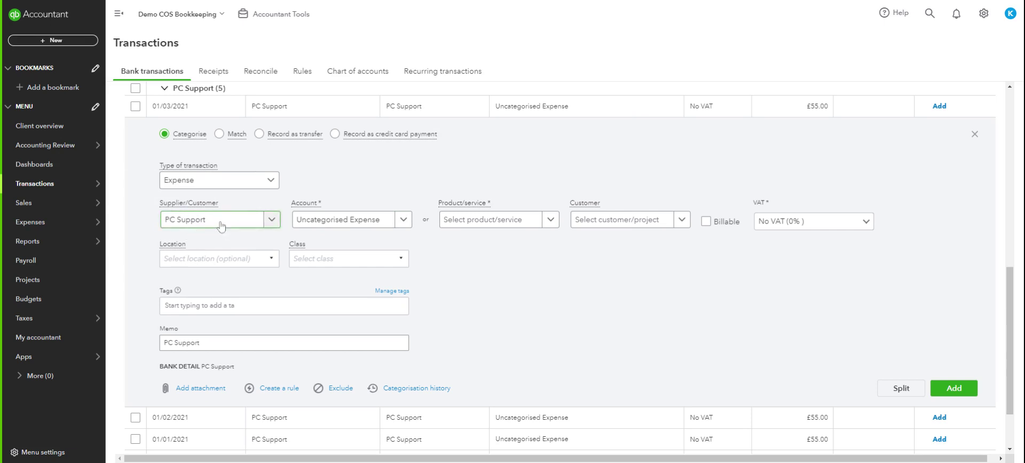
{"action": "left_click", "coordinate": [369, 224]}
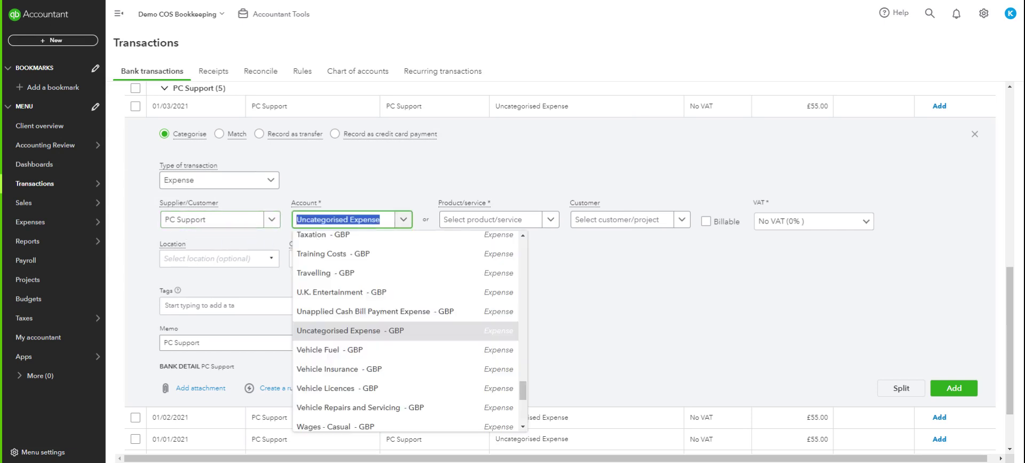
{"action": "type", "text": "subsc"}
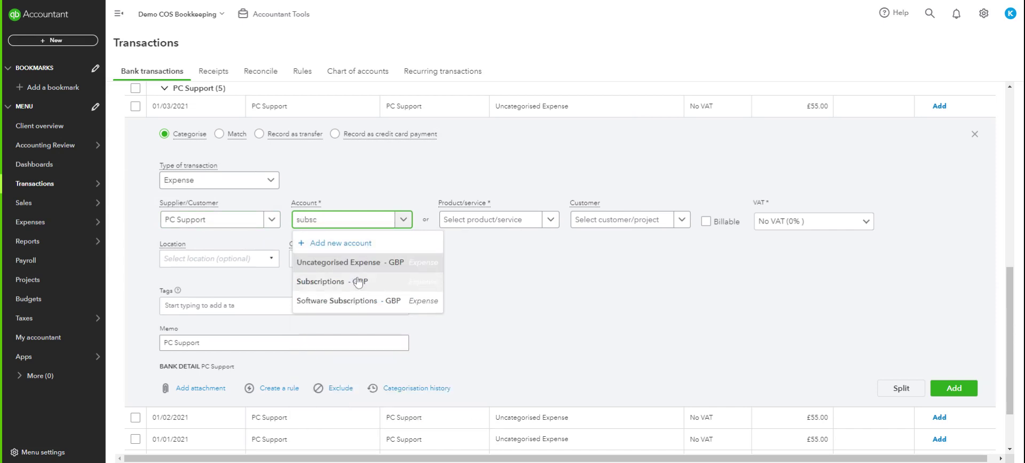
{"action": "left_click", "coordinate": [319, 282]}
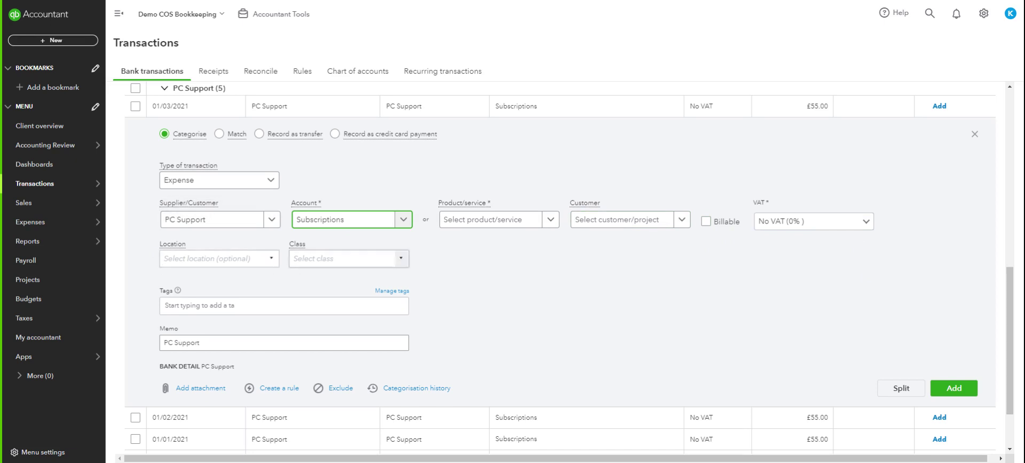
- Start a rule from this transaction, name it "P C Support" and keep it applied to Money out in Bank Current Account
{"action": "scroll", "coordinate": [611, 298], "scroll_direction": "down", "scroll_amount": 2}
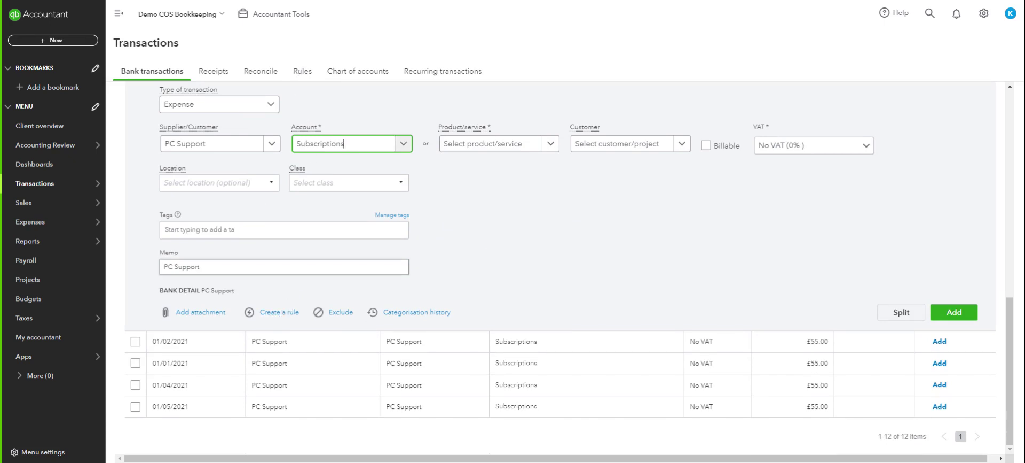
{"action": "left_click", "coordinate": [279, 317]}
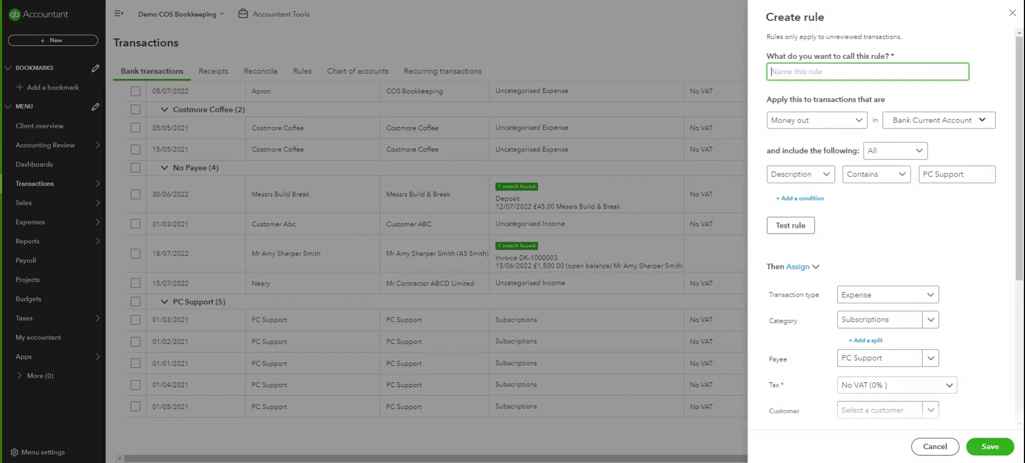
{"action": "type", "text": "P C Support"}
{"action": "left_click", "coordinate": [815, 126]}
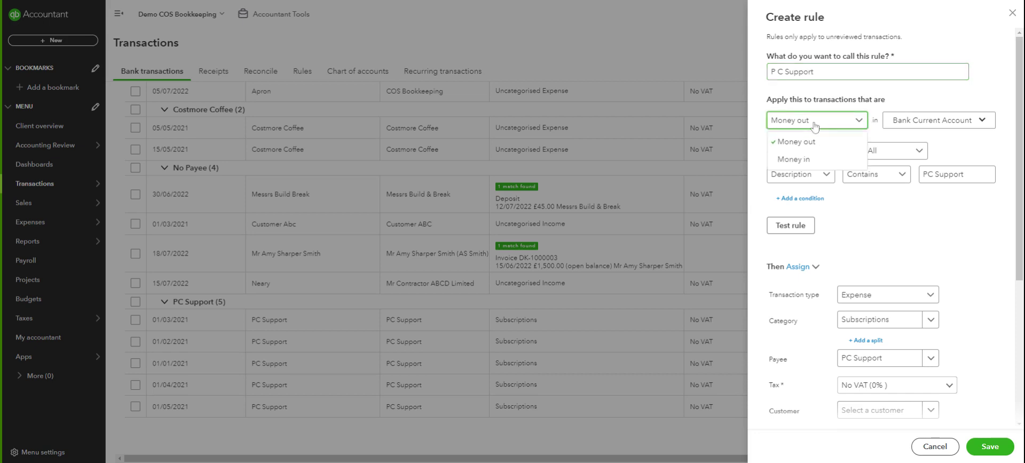
{"action": "left_click", "coordinate": [977, 126]}
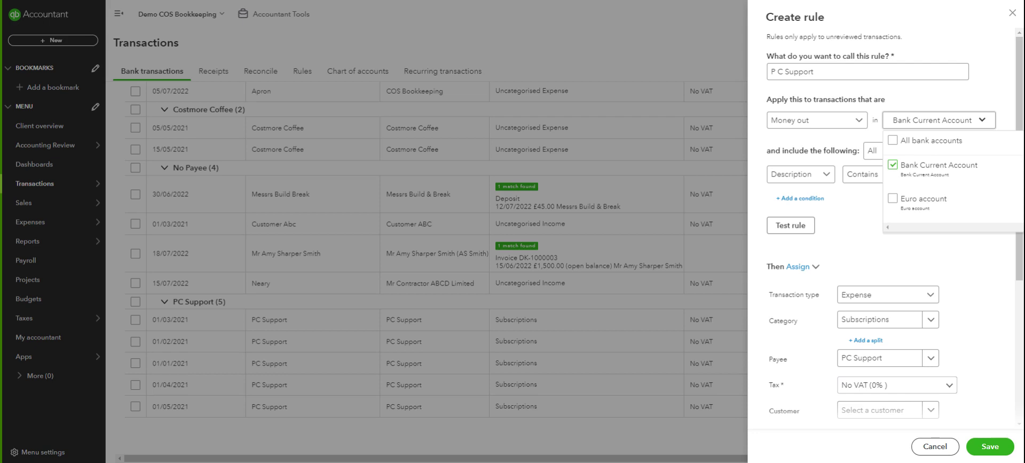
{"action": "left_click", "coordinate": [985, 98]}
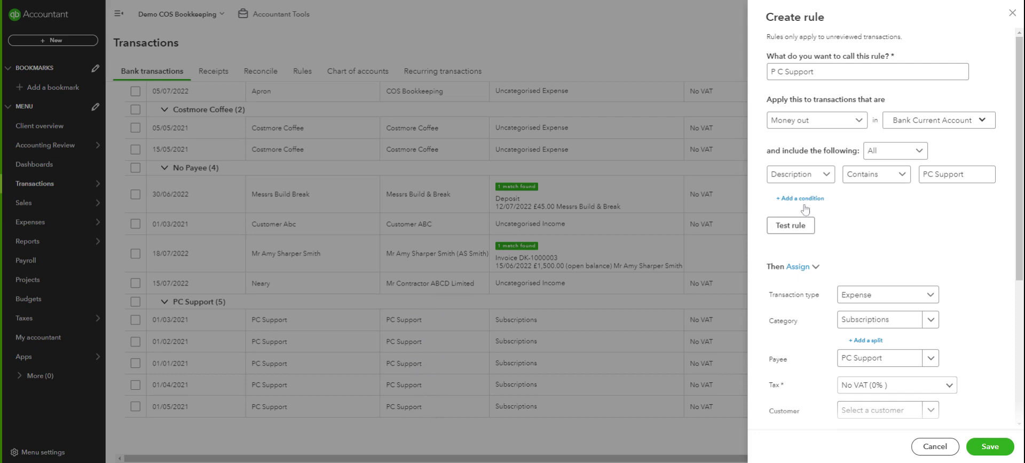
- Set the rule's first condition to match on Bank text, keeping the Contains operator
{"action": "left_click", "coordinate": [827, 176]}
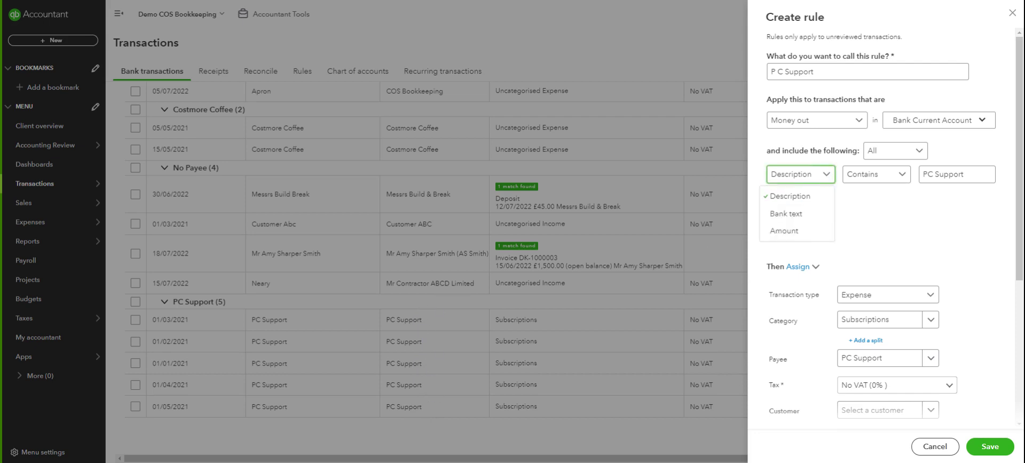
{"action": "left_click", "coordinate": [784, 219]}
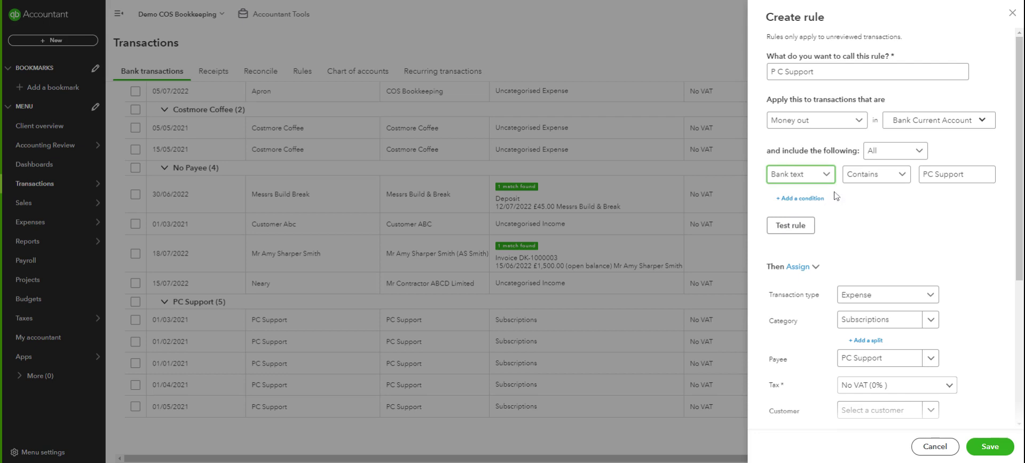
{"action": "left_click", "coordinate": [902, 182]}
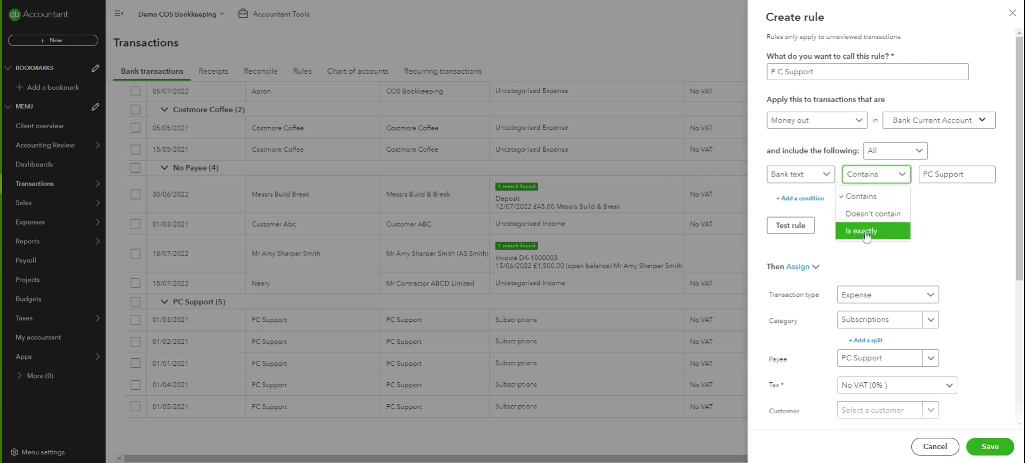
{"action": "left_click", "coordinate": [878, 180]}
{"action": "left_click", "coordinate": [964, 174]}
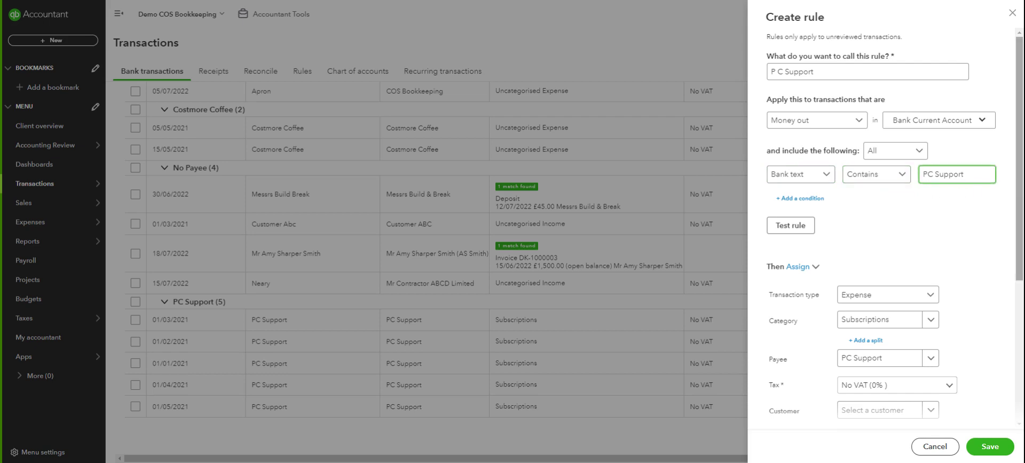
{"action": "type", "text": "5.4."}
{"action": "key", "text": "BackSpace"}
{"action": "key", "text": "BackSpace"}
{"action": "key", "text": "BackSpace"}
{"action": "key", "text": "BackSpace"}
{"action": "type", "text": "April888888"}
{"action": "key", "text": "BackSpace"}
{"action": "key", "text": "BackSpace"}
{"action": "key", "text": "BackSpace"}
{"action": "key", "text": "BackSpace"}
{"action": "key", "text": "BackSpace"}
{"action": "key", "text": "BackSpace"}
{"action": "key", "text": "BackSpace"}
{"action": "key", "text": "BackSpace"}
- Add a second condition to the rule requiring the Amount to be less than 100
{"action": "left_click", "coordinate": [807, 198]}
{"action": "left_click", "coordinate": [823, 202]}
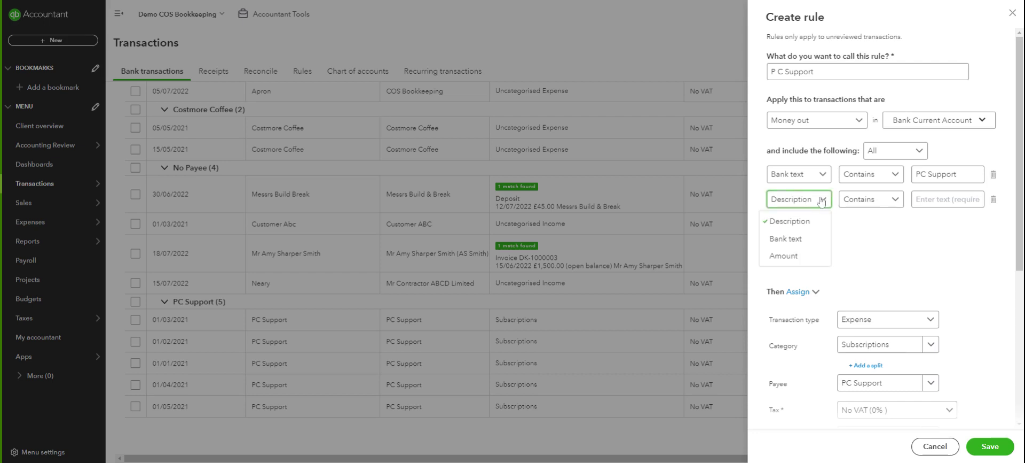
{"action": "left_click", "coordinate": [796, 256]}
{"action": "left_click", "coordinate": [897, 201]}
{"action": "left_click", "coordinate": [861, 273]}
{"action": "type", "text": "100"}
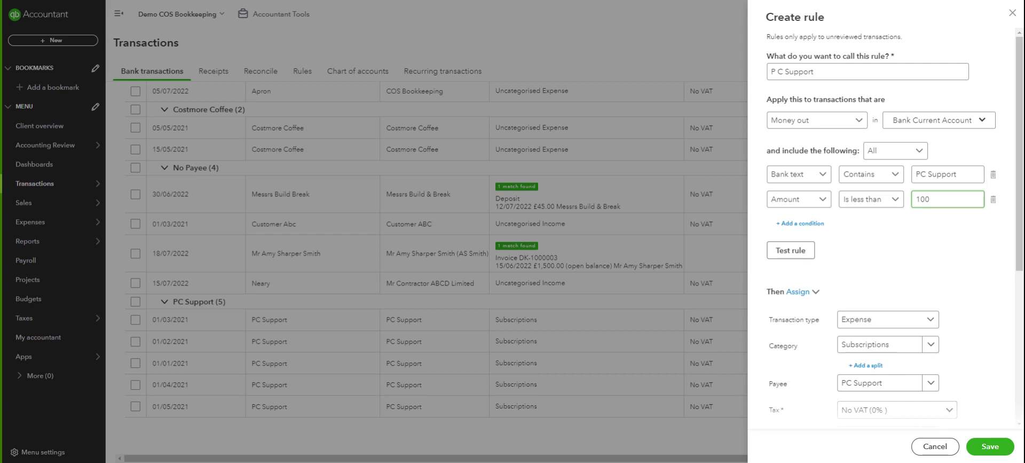
- Extend the rule's replacement bank memo to read "PC Support - computer and email support"
{"action": "left_click", "coordinate": [865, 238]}
{"action": "scroll", "coordinate": [900, 222], "scroll_direction": "down", "scroll_amount": 2}
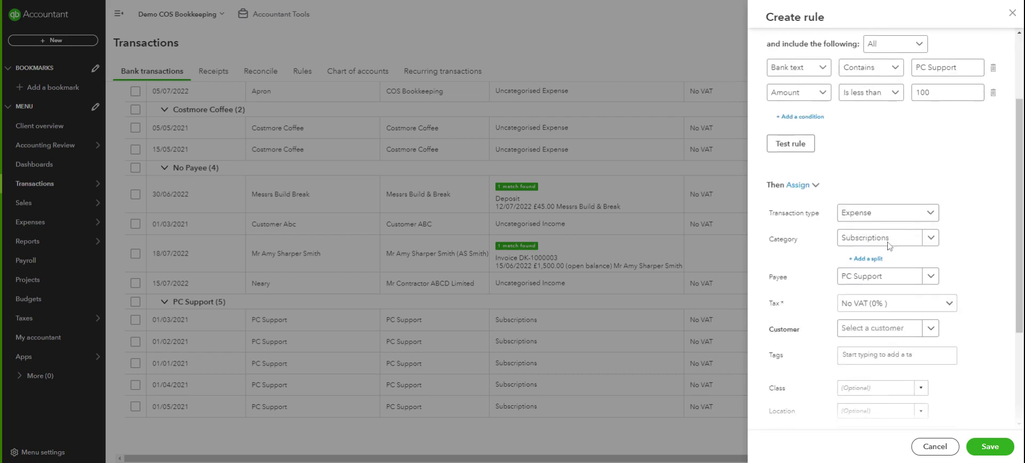
{"action": "scroll", "coordinate": [965, 161], "scroll_direction": "down", "scroll_amount": 1}
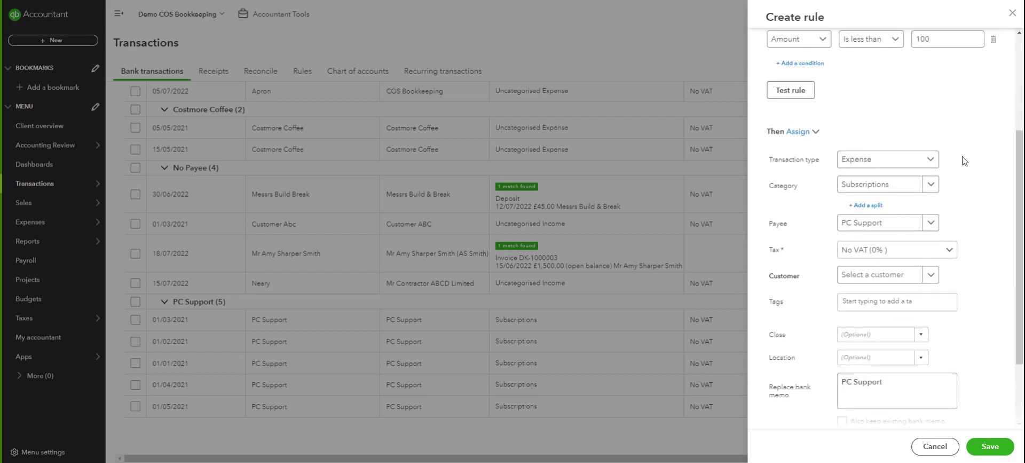
{"action": "left_click", "coordinate": [932, 160]}
{"action": "left_click", "coordinate": [865, 182]}
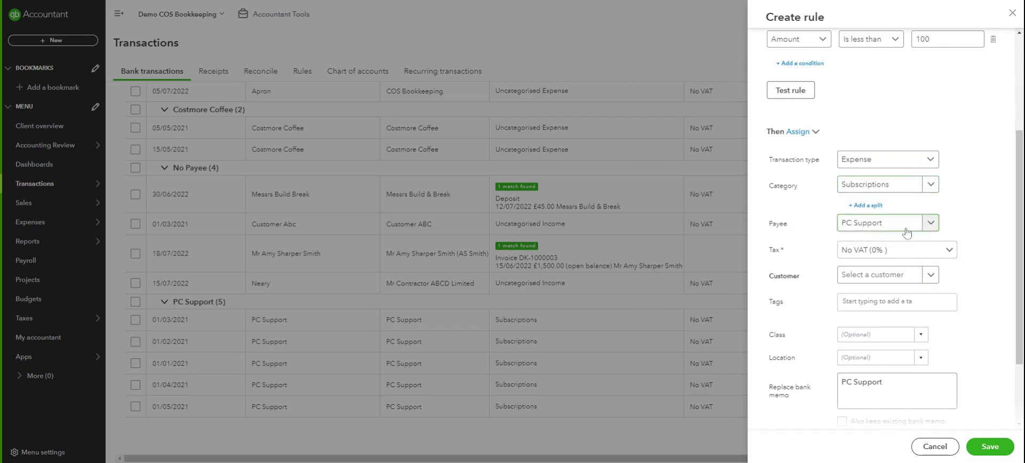
{"action": "scroll", "coordinate": [964, 296], "scroll_direction": "down", "scroll_amount": 1}
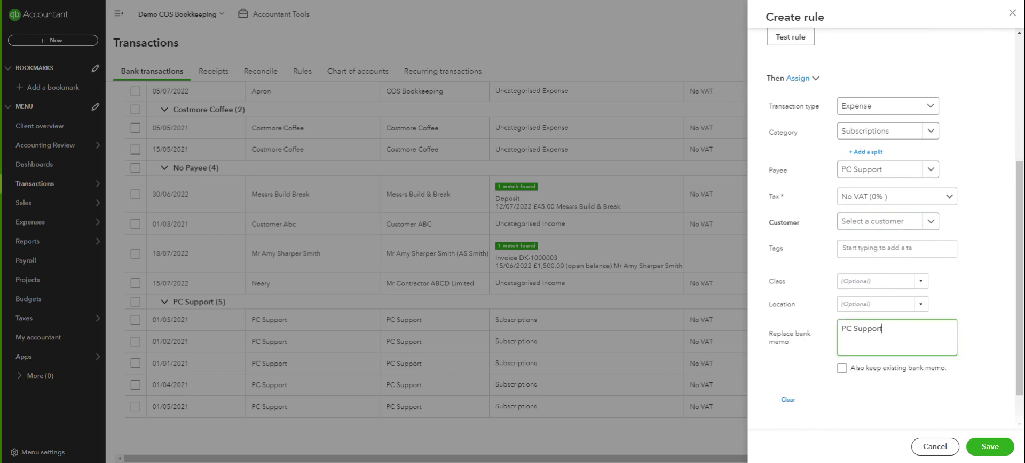
{"action": "type", "text": "- computer and email support"}
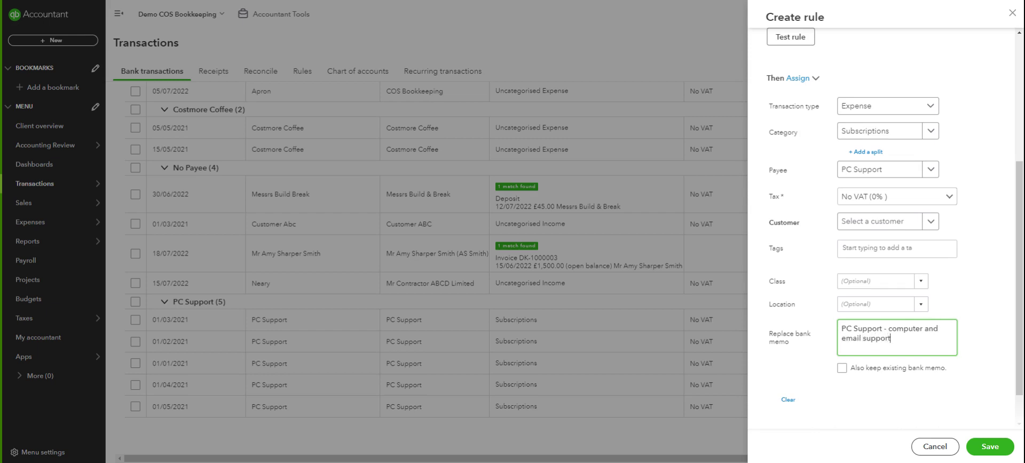
- Save the rule with Auto-add switched off
{"action": "scroll", "coordinate": [965, 354], "scroll_direction": "down", "scroll_amount": 1}
{"action": "left_click", "coordinate": [811, 401]}
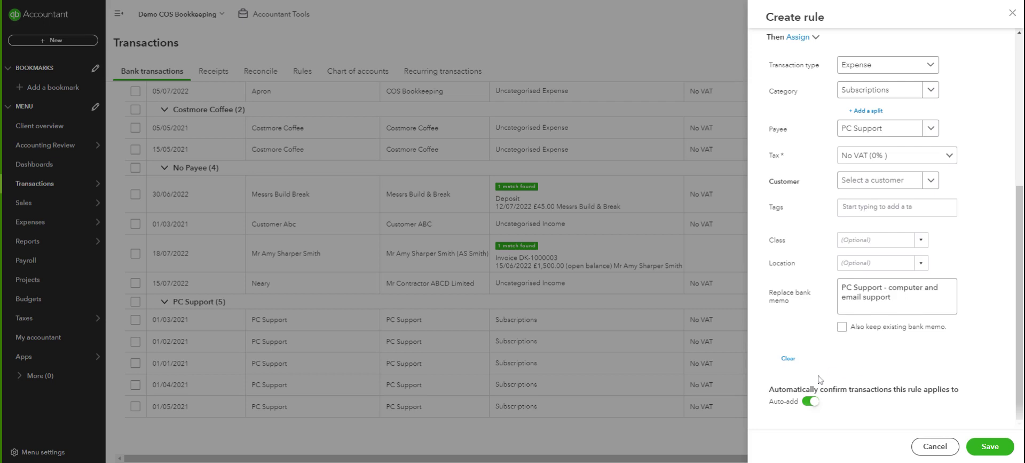
{"action": "left_click", "coordinate": [808, 401]}
{"action": "left_click", "coordinate": [995, 449]}
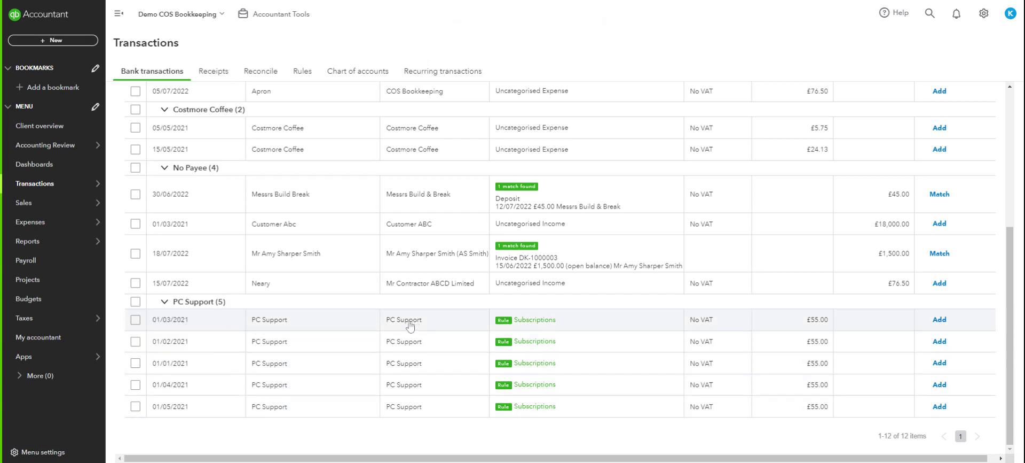
- Select the whole PC Support group of transactions and accept them in one batch
{"action": "left_click", "coordinate": [135, 302]}
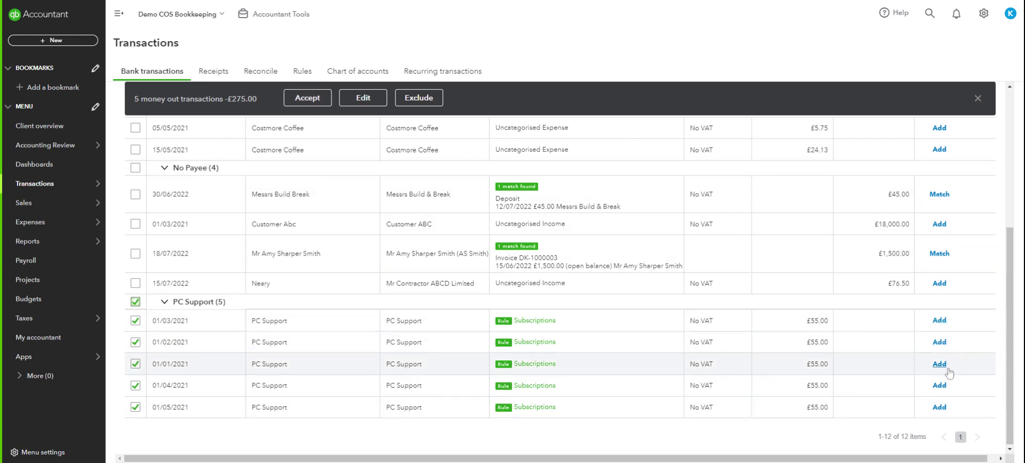
{"action": "left_click", "coordinate": [307, 98]}
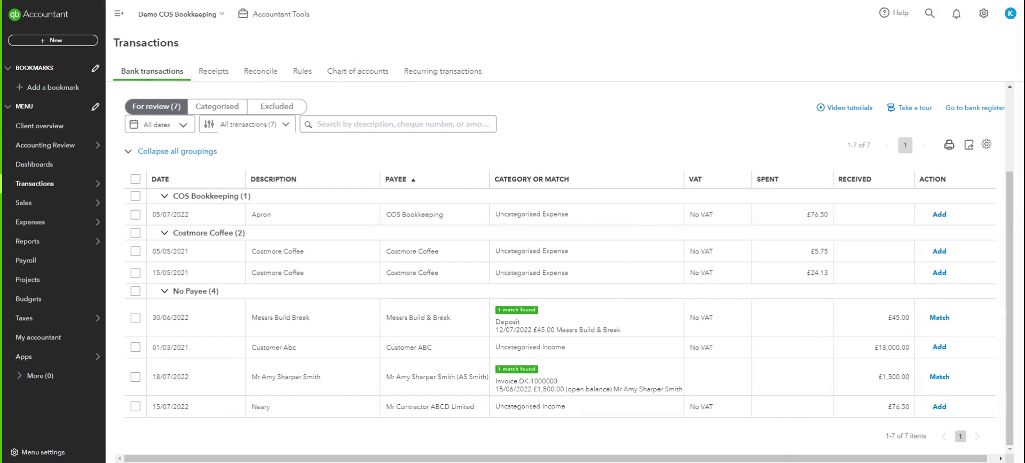
- Review the P C Support rule's settings and available actions in the rules list, and return to the bank transactions
{"action": "left_click", "coordinate": [309, 76]}
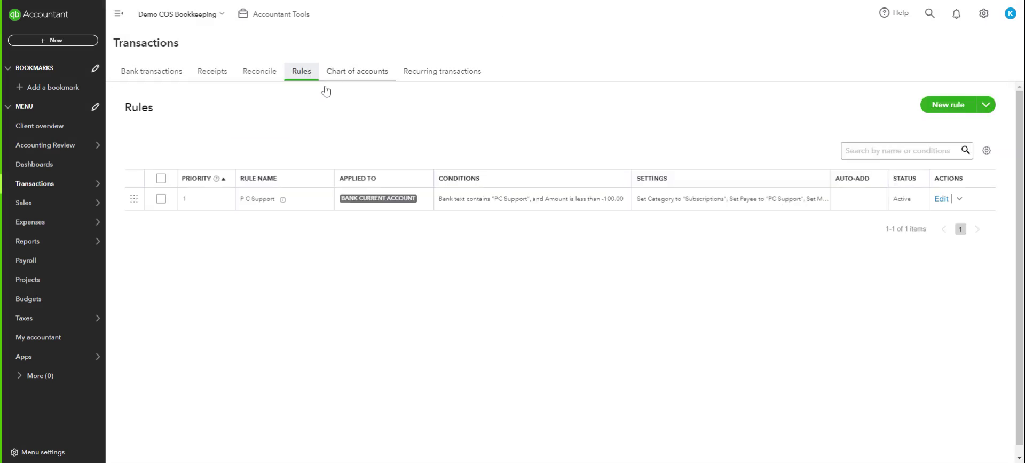
{"action": "left_click", "coordinate": [942, 199]}
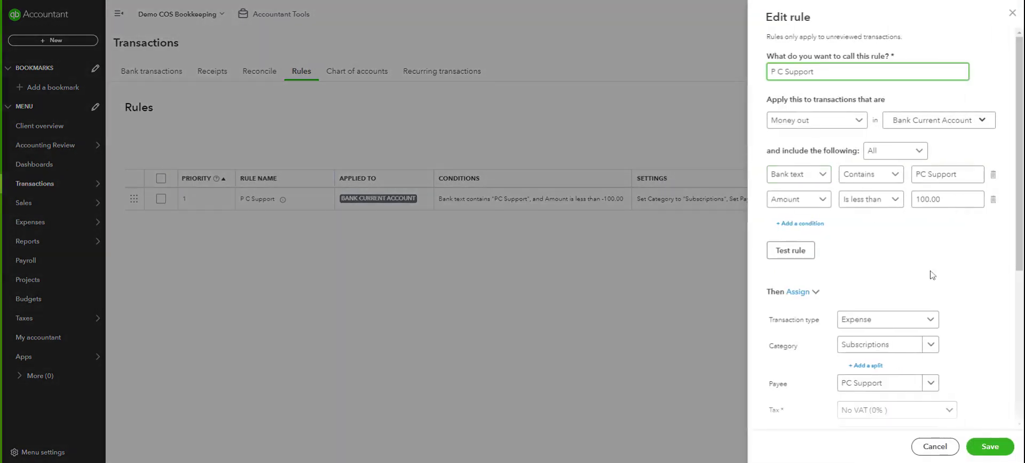
{"action": "scroll", "coordinate": [956, 339], "scroll_direction": "down", "scroll_amount": 5}
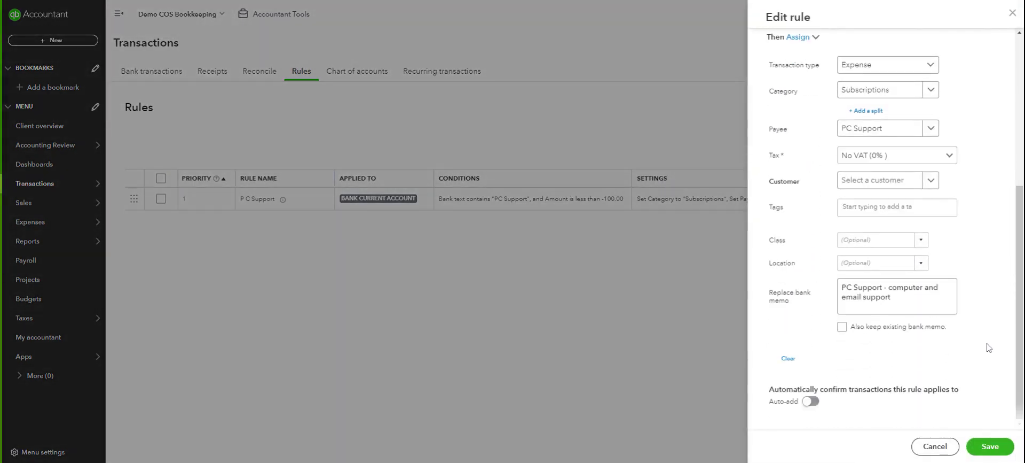
{"action": "left_click", "coordinate": [935, 446]}
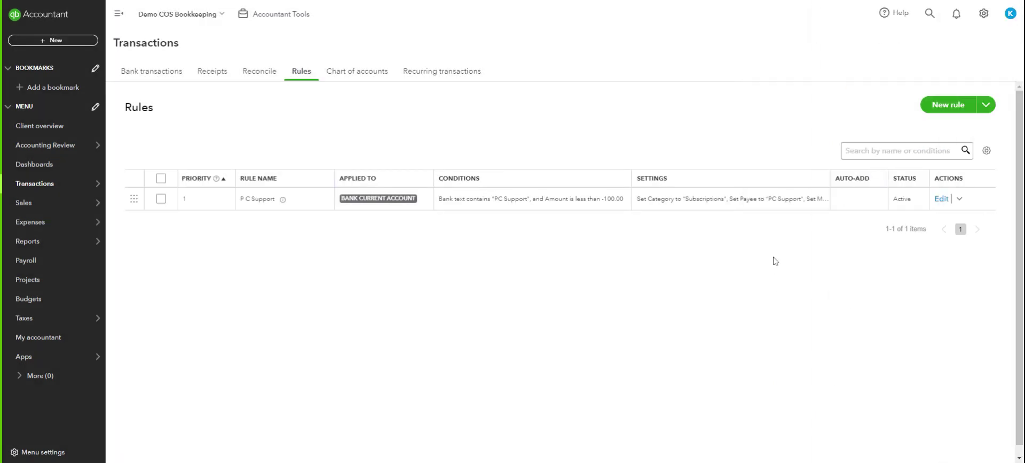
{"action": "left_click", "coordinate": [960, 198]}
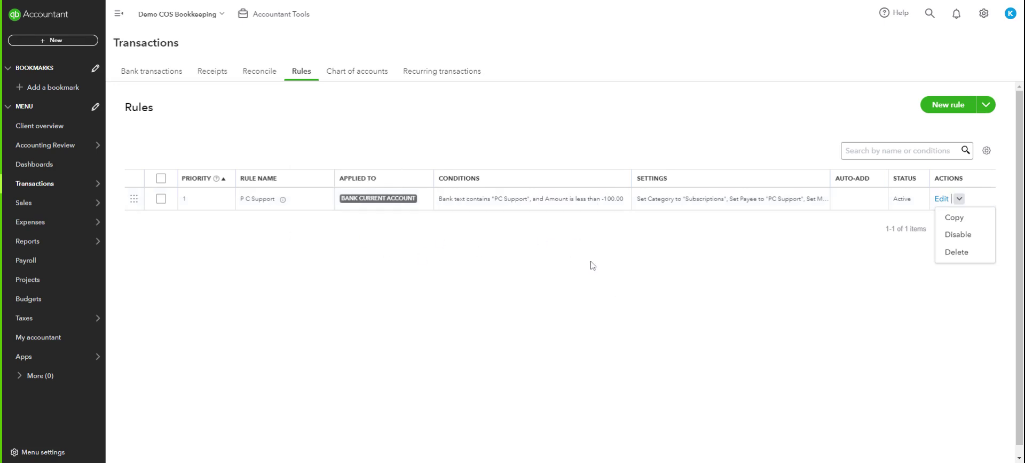
{"action": "left_click", "coordinate": [166, 78]}
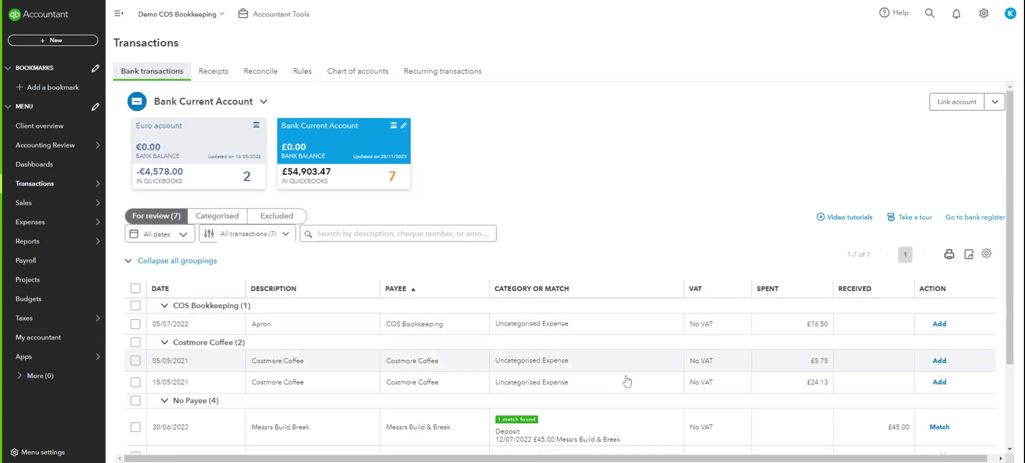
{"action": "scroll", "coordinate": [630, 378], "scroll_direction": "down", "scroll_amount": 2}
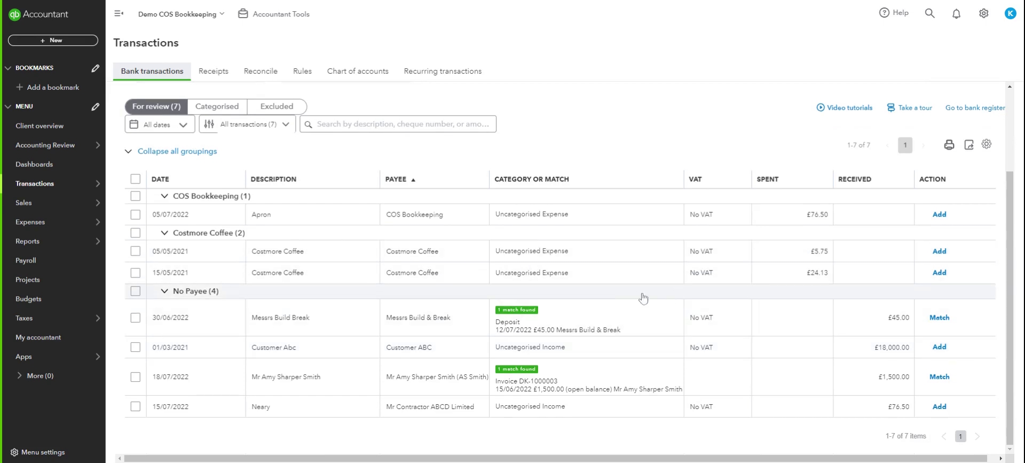